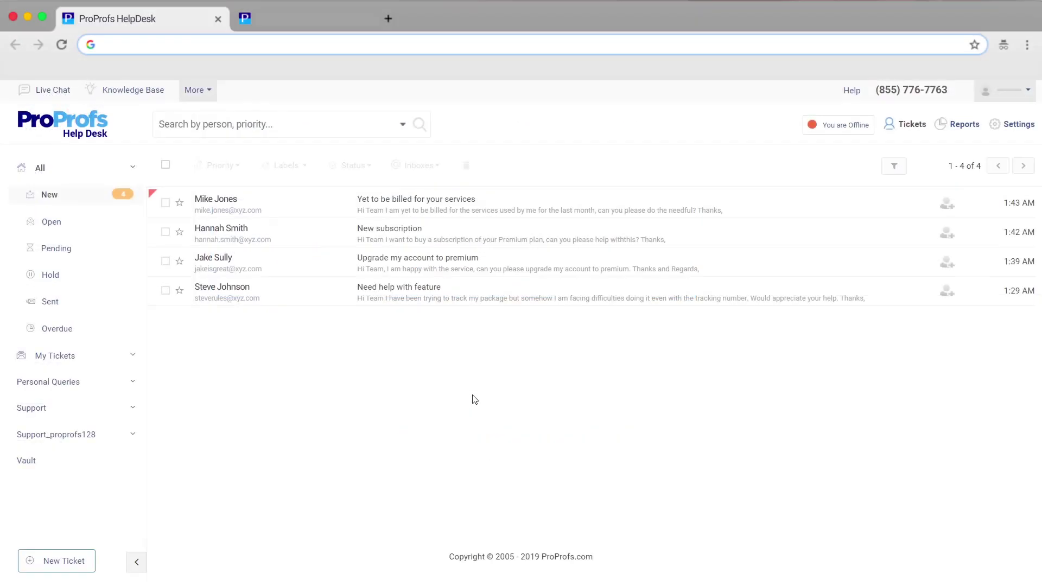
left_click(1016, 130)
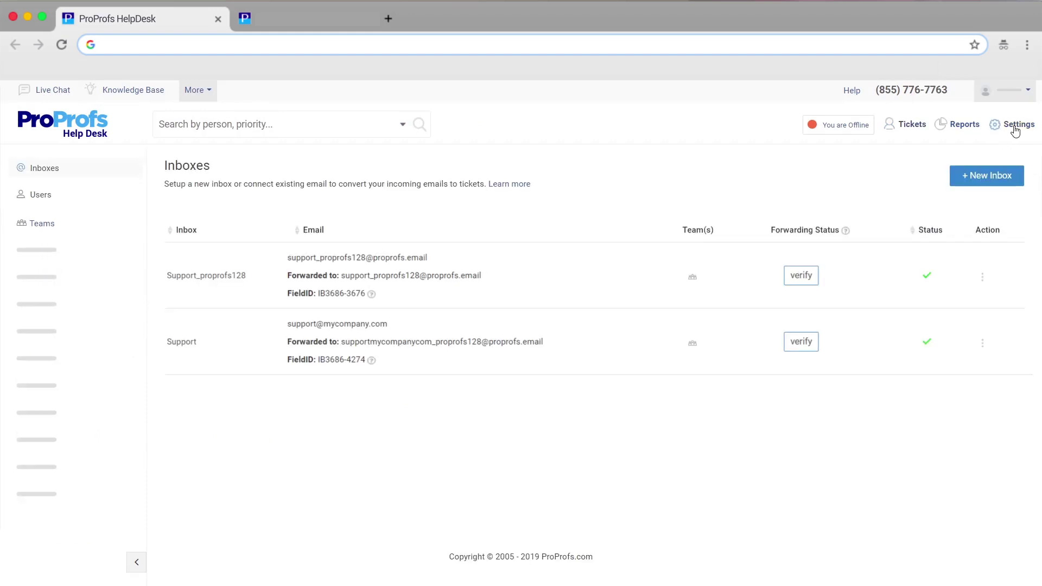
left_click(988, 176)
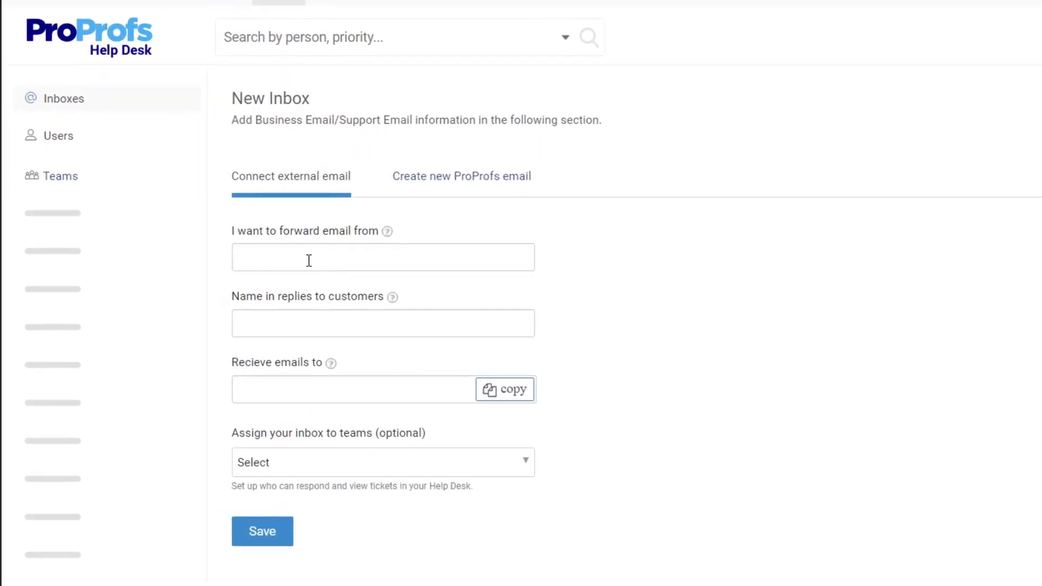
left_click(309, 261)
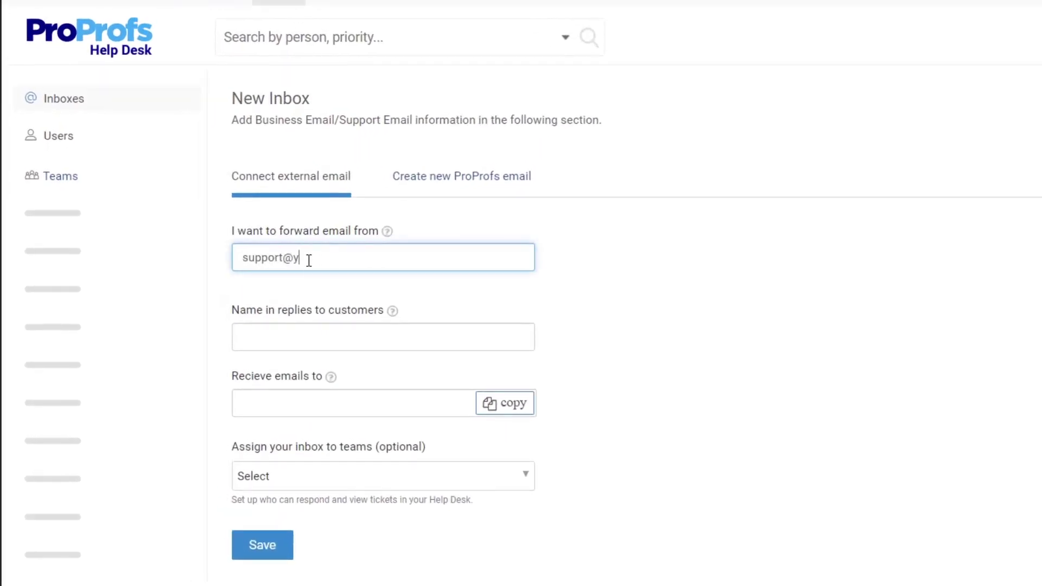
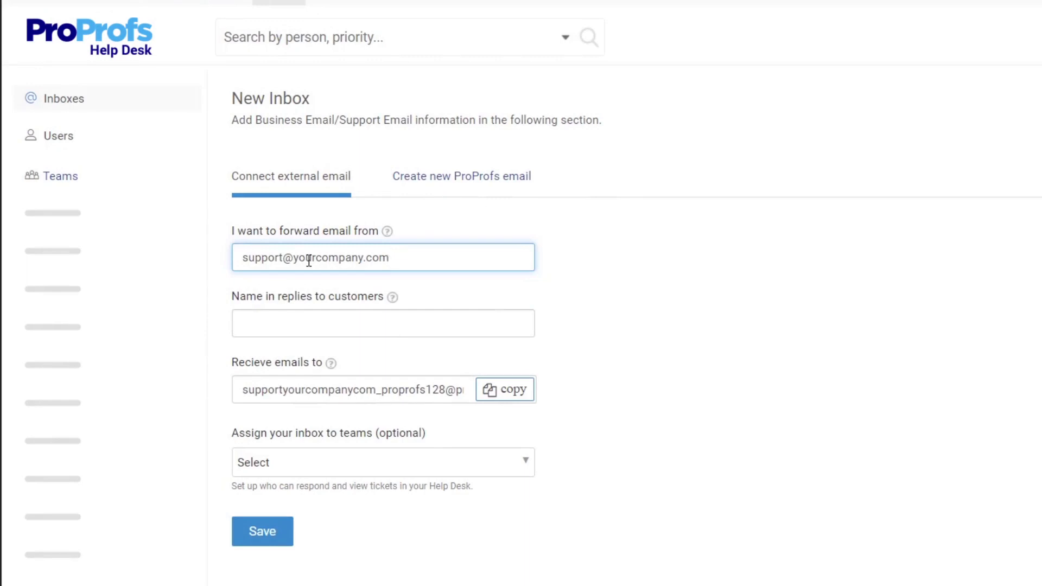
Set the reply name to Stylehive Support and copy the inbox's receiving address.
key("Tab")
type("Sty")
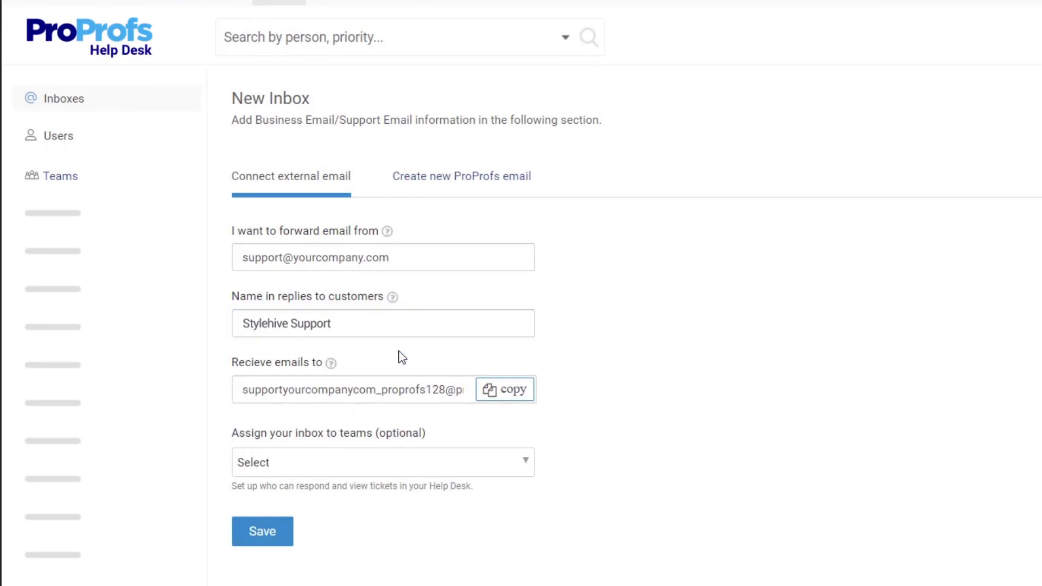
left_click(511, 397)
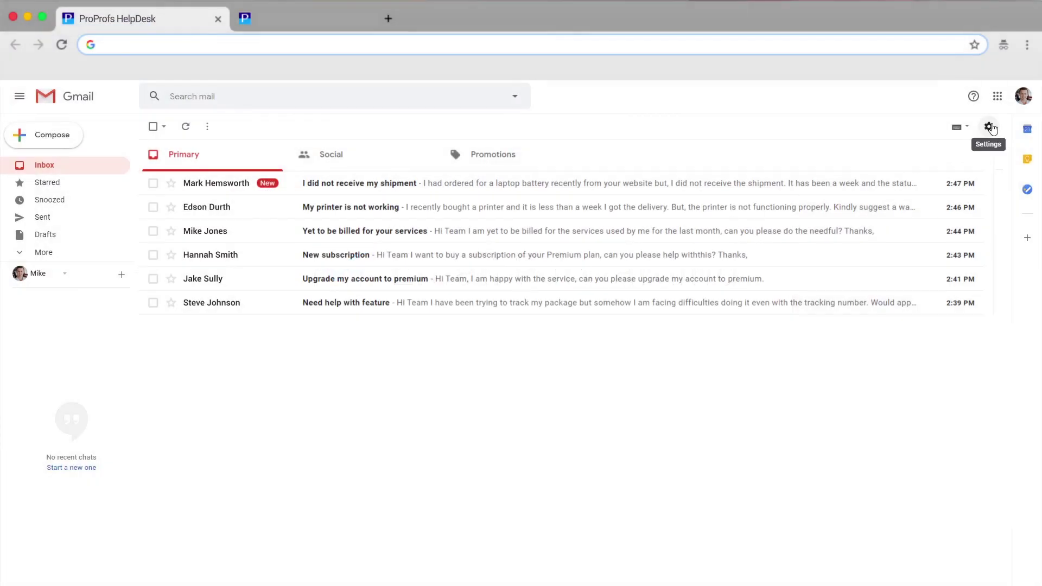
Go to Gmail's Forwarding and POP/IMAP settings.
left_click(989, 126)
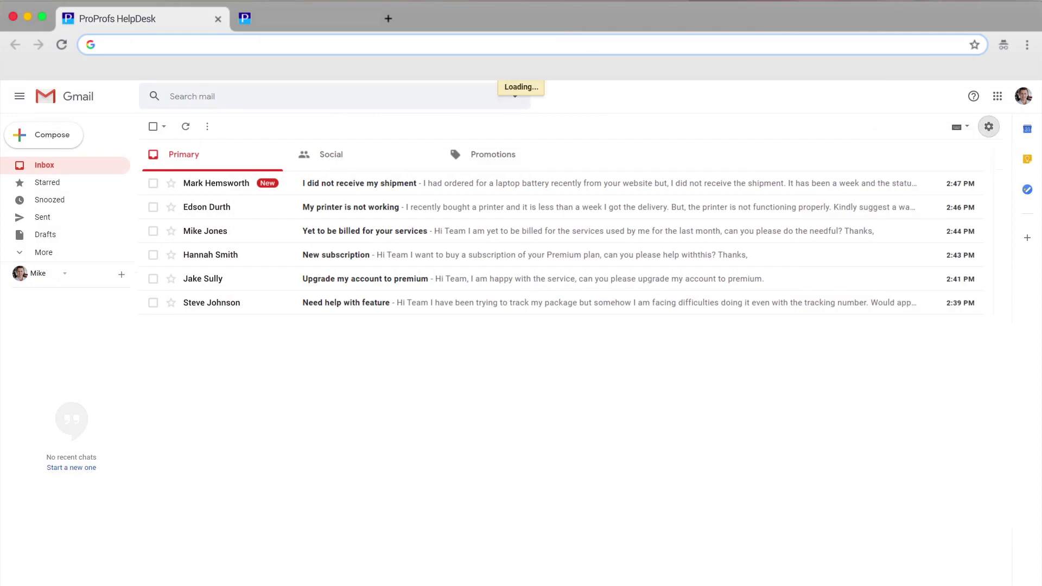
left_click(942, 192)
left_click(511, 149)
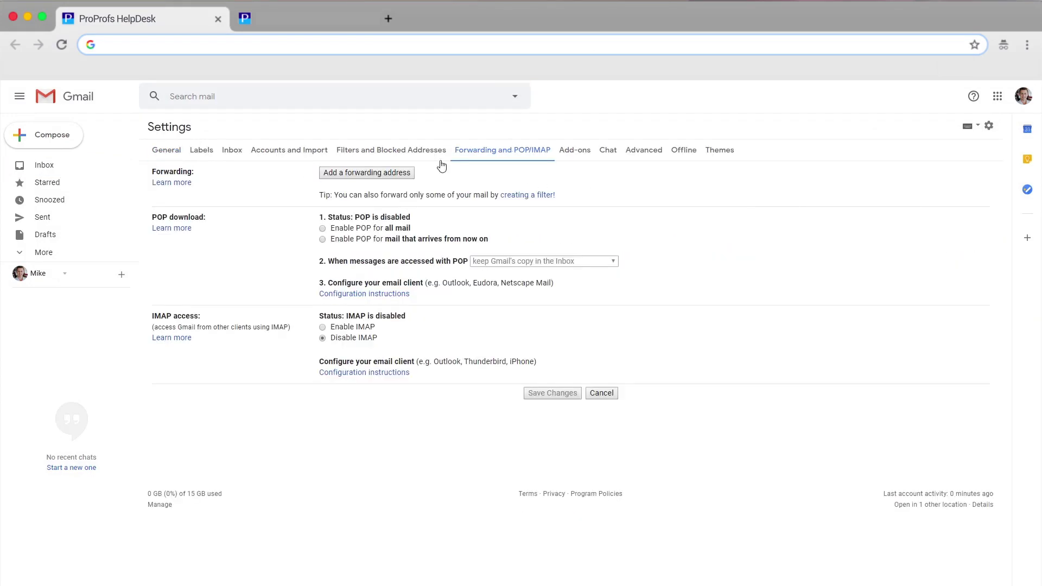
Add the pasted help desk receiving address as a Gmail forwarding address.
left_click(366, 173)
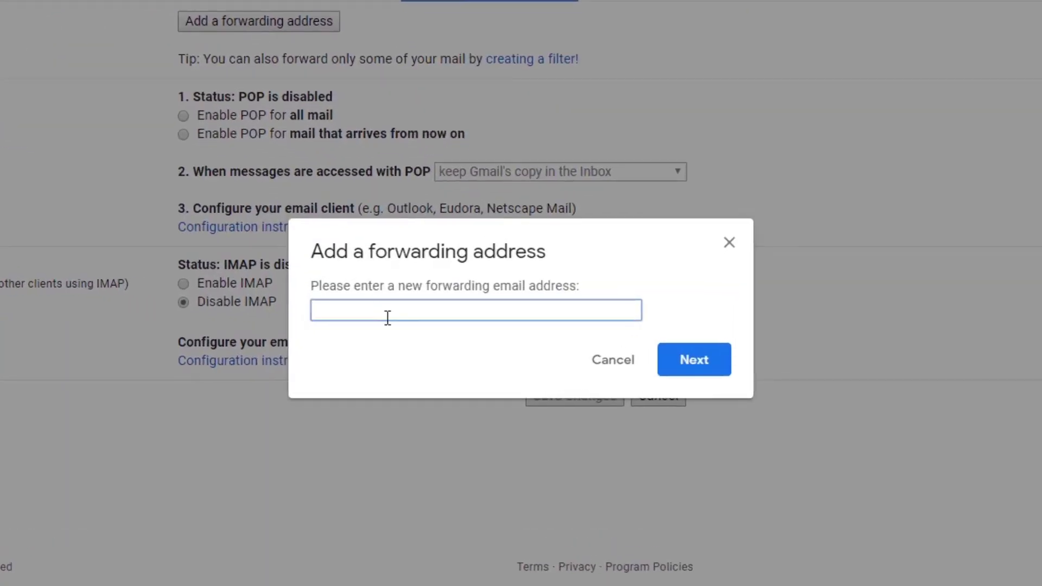
key("ctrl+v")
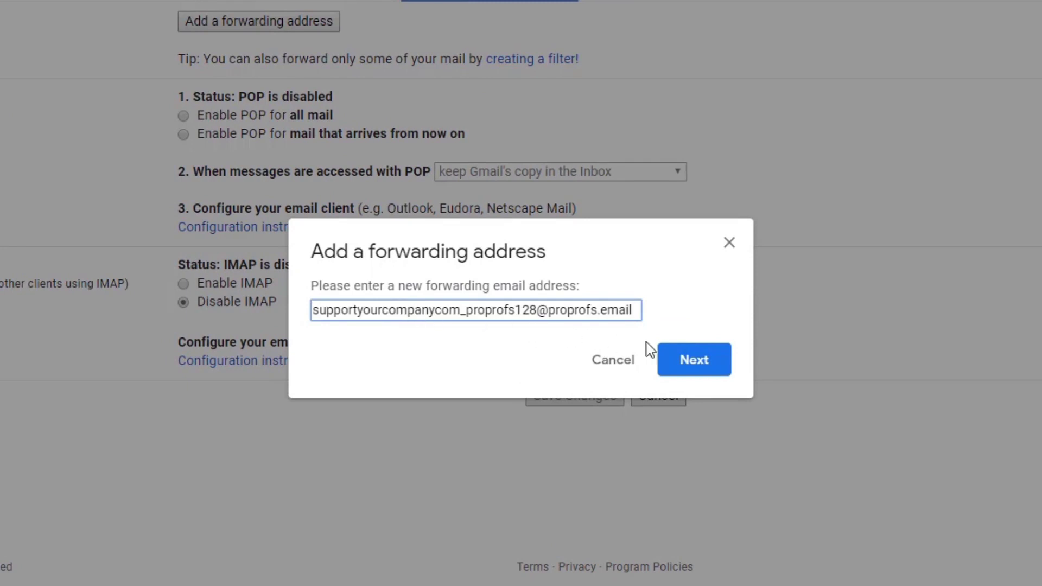
left_click(692, 361)
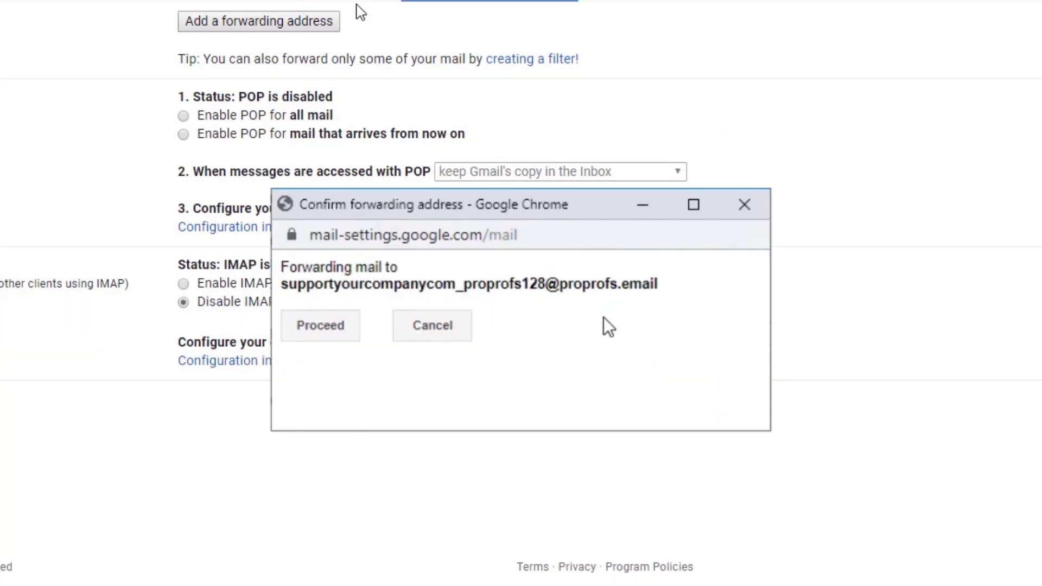
left_click(332, 324)
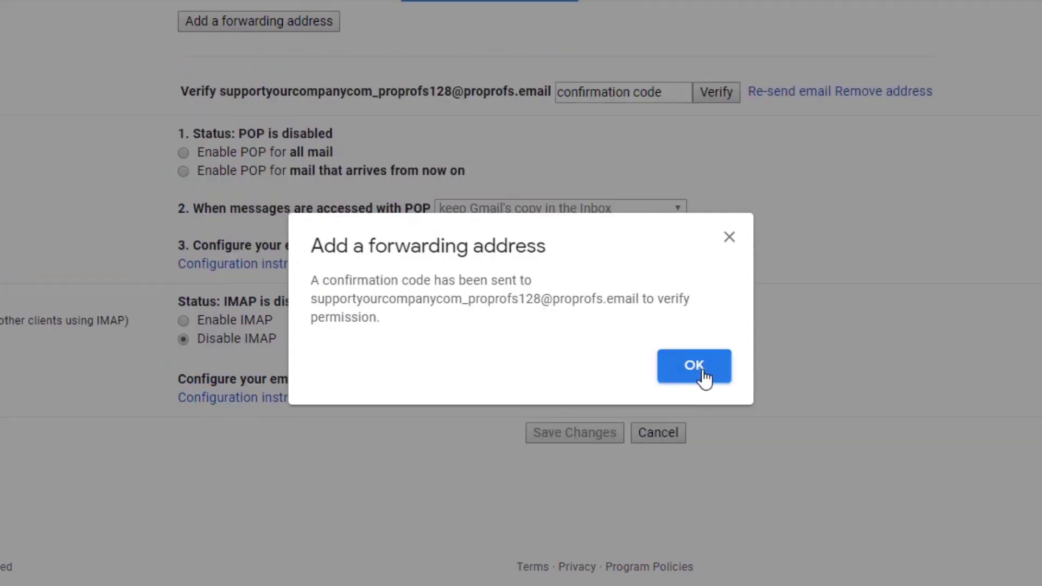
left_click(703, 377)
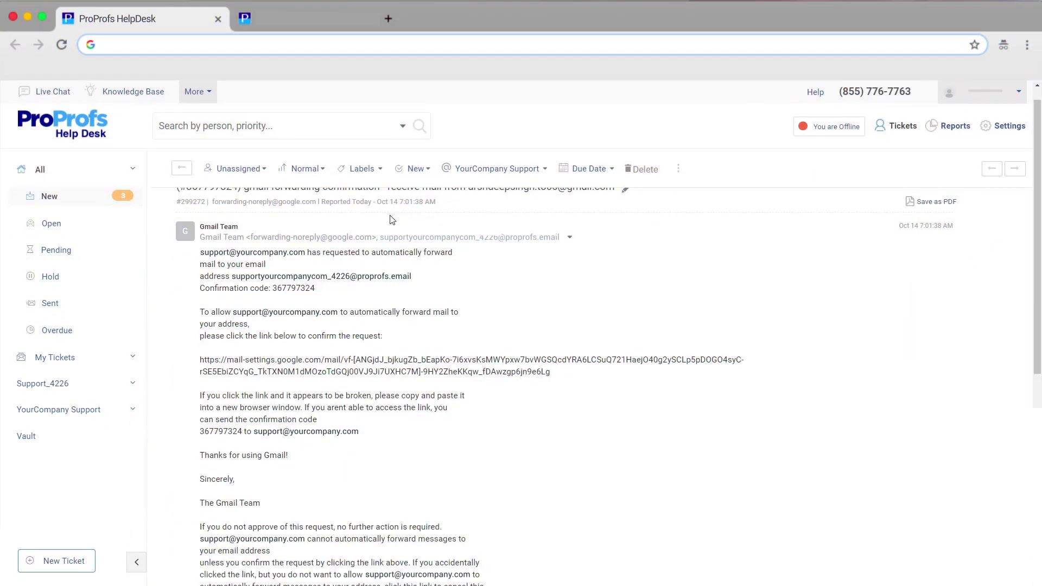
Verify Gmail forwarding using the confirmation code copied from the help desk ticket.
right_click(212, 435)
left_click(228, 437)
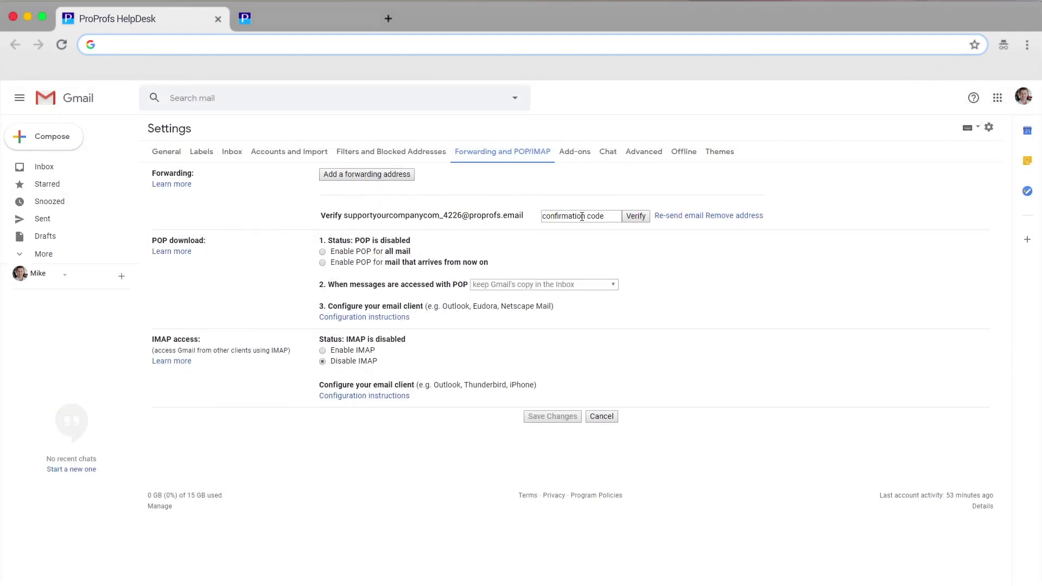
left_click(581, 216)
key("ctrl+v")
left_click(628, 217)
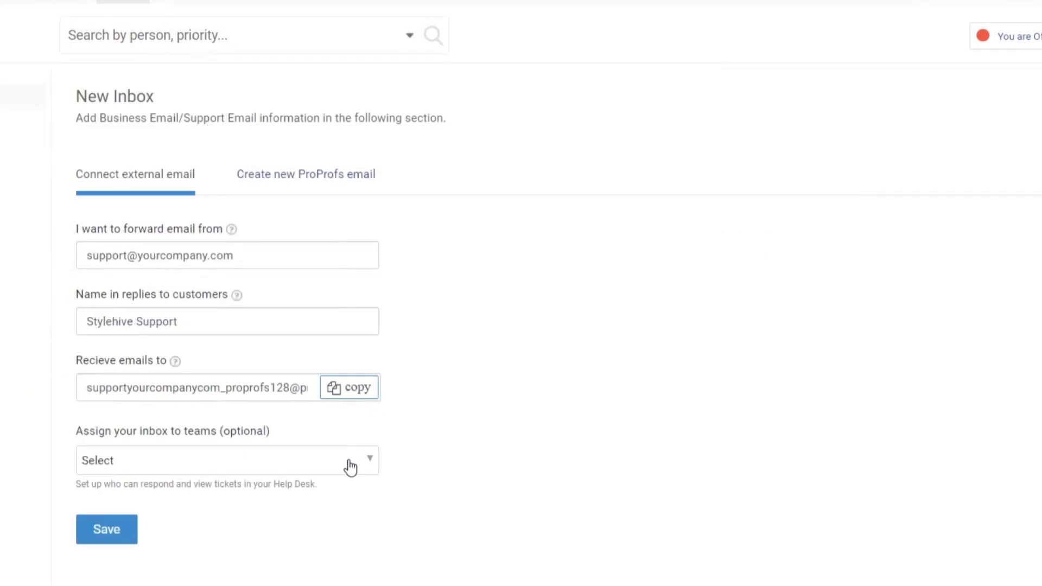
Assign the Stylehive Support inbox to Support and Customer Support teams, then save.
left_click(349, 468)
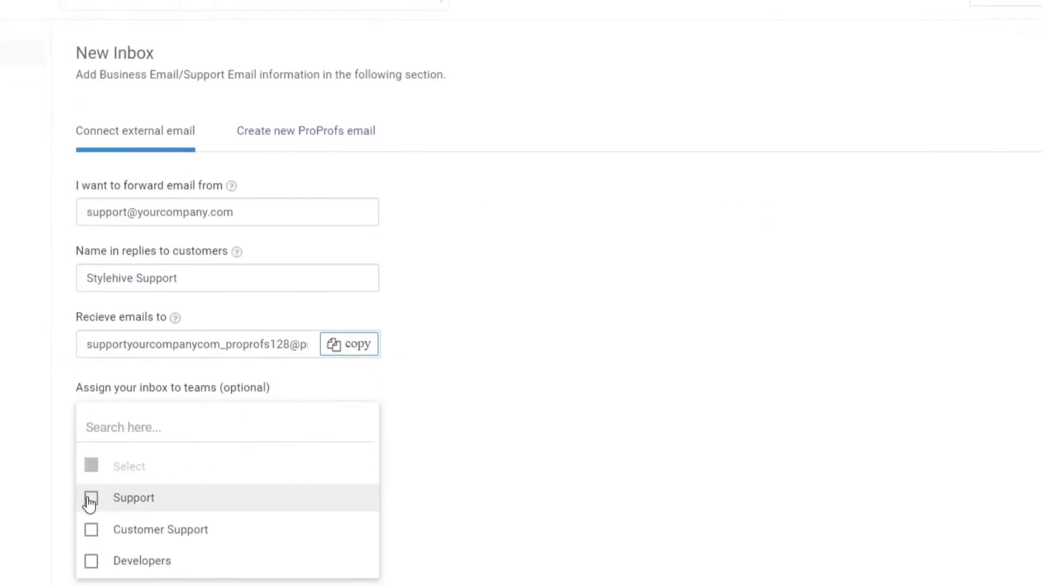
left_click(90, 498)
left_click(90, 532)
left_click(444, 463)
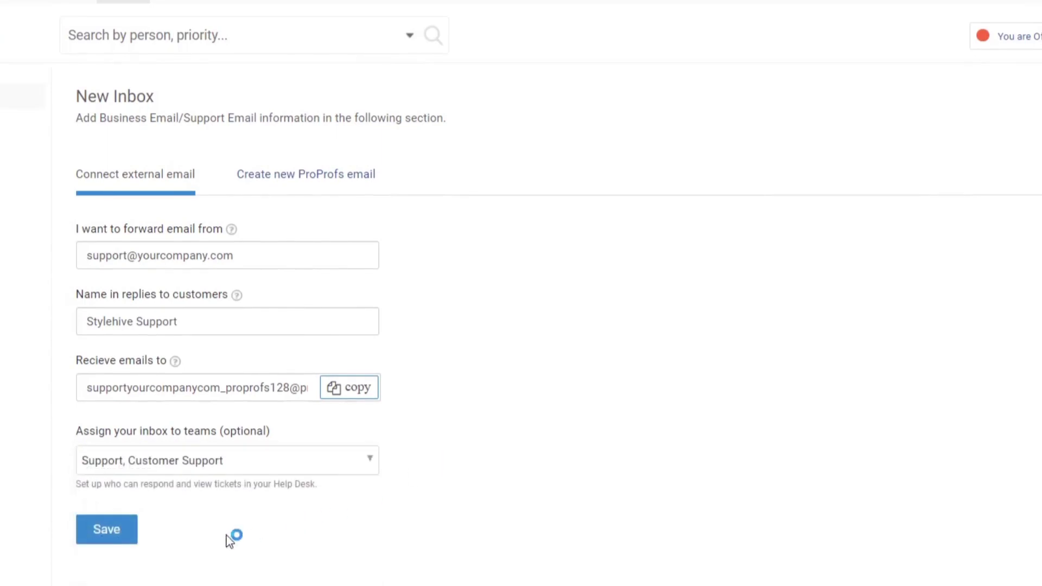
left_click(108, 531)
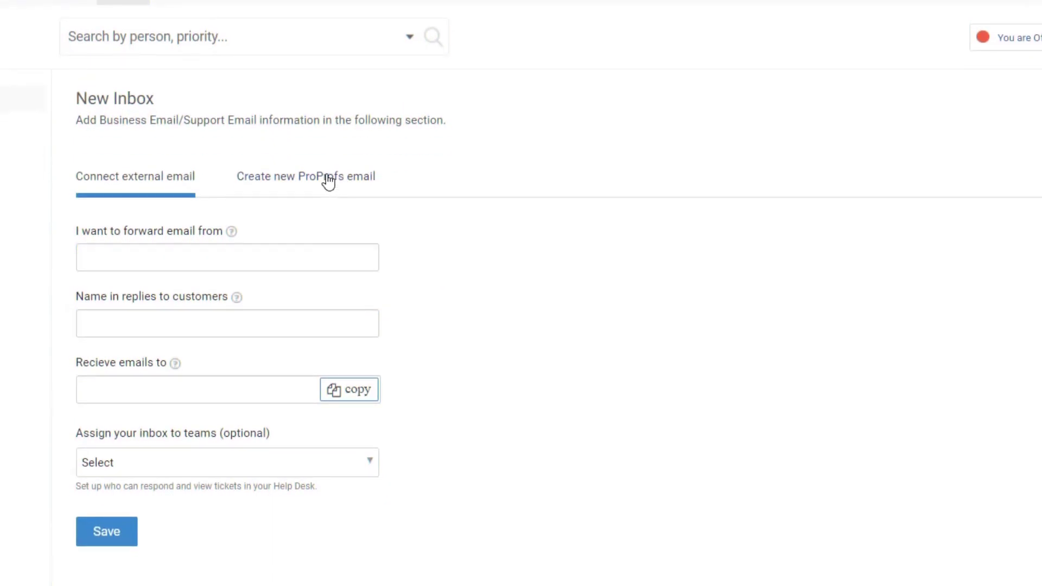
Set up a new ProProfs email inbox named Stylehive Support with an auto-forward address.
left_click(328, 183)
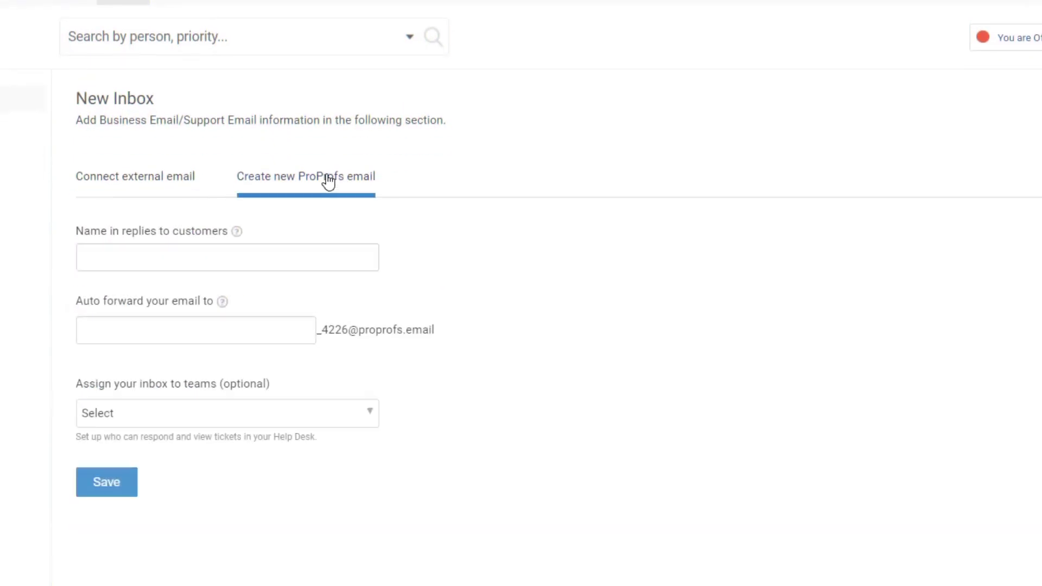
left_click(164, 261)
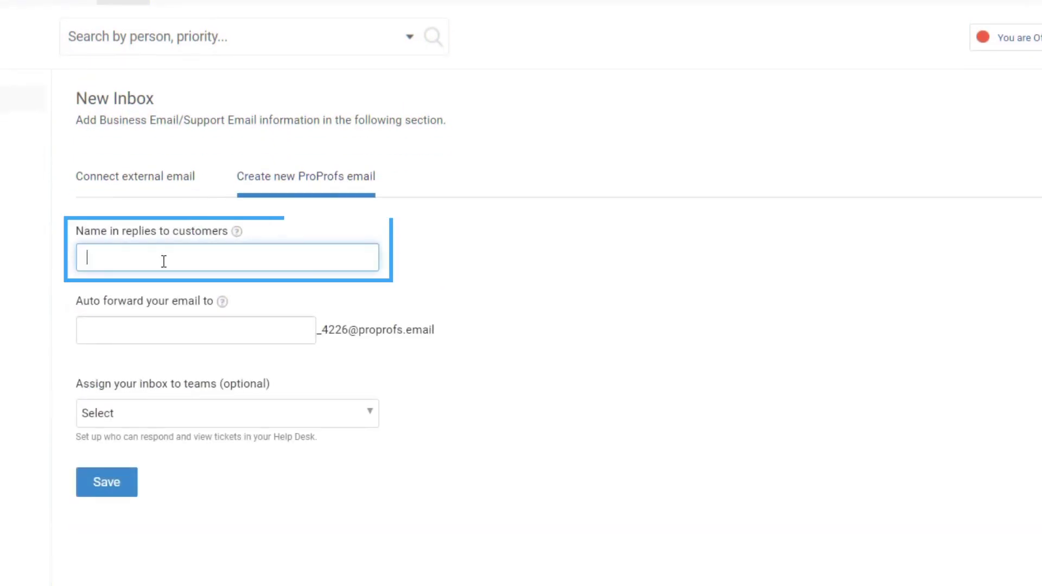
type("Stylehive Support")
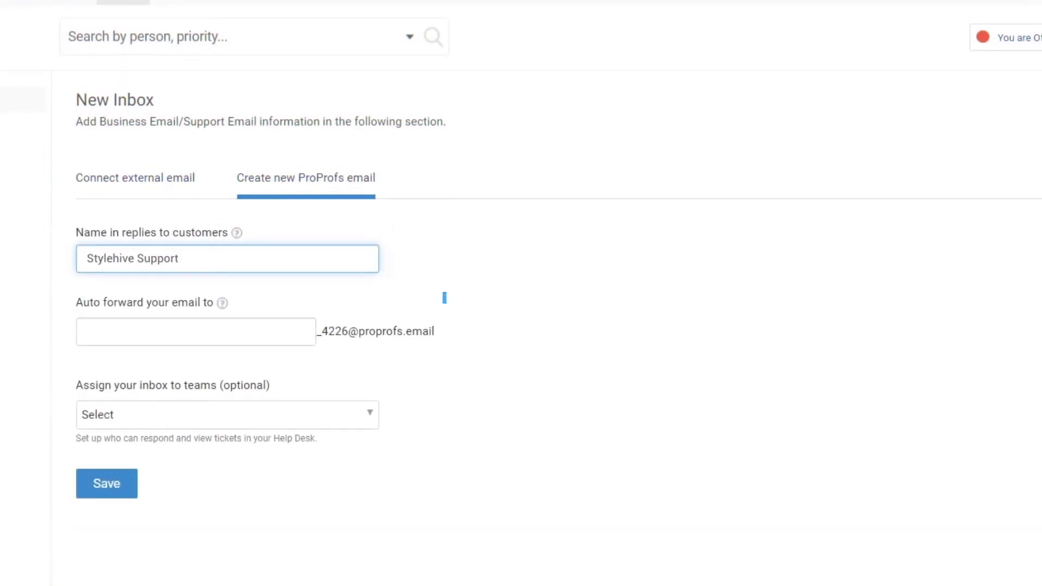
key("Tab")
type("mi")
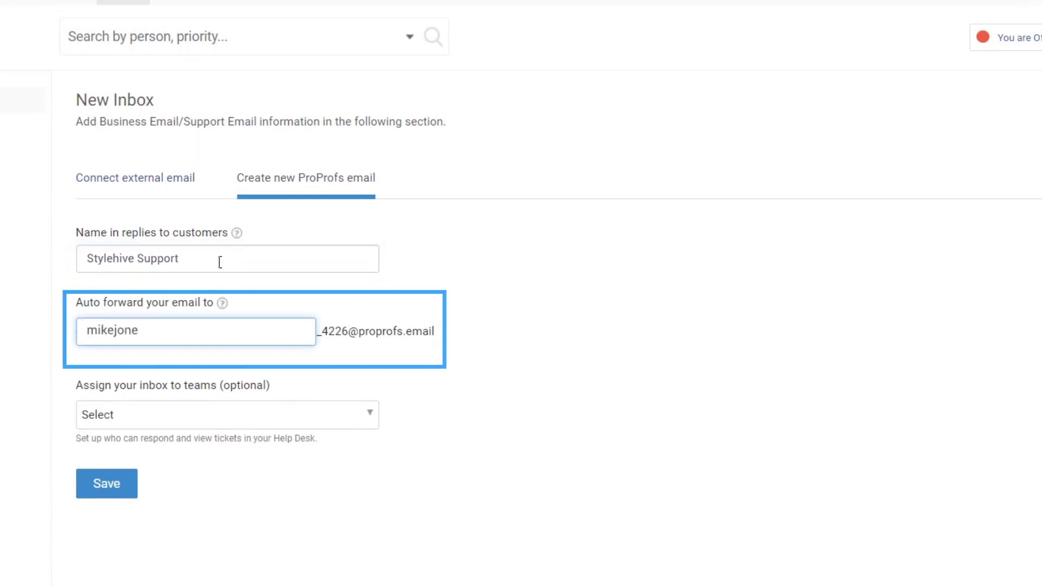
left_click(201, 368)
Assign the ProProfs-hosted inbox to the Support team and save it.
left_click(164, 412)
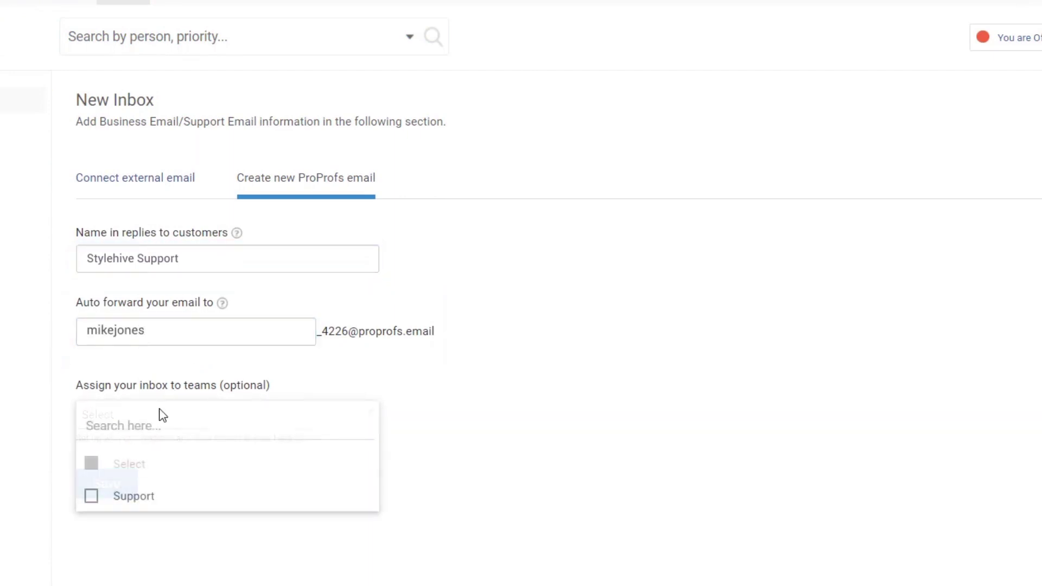
left_click(113, 536)
left_click(104, 482)
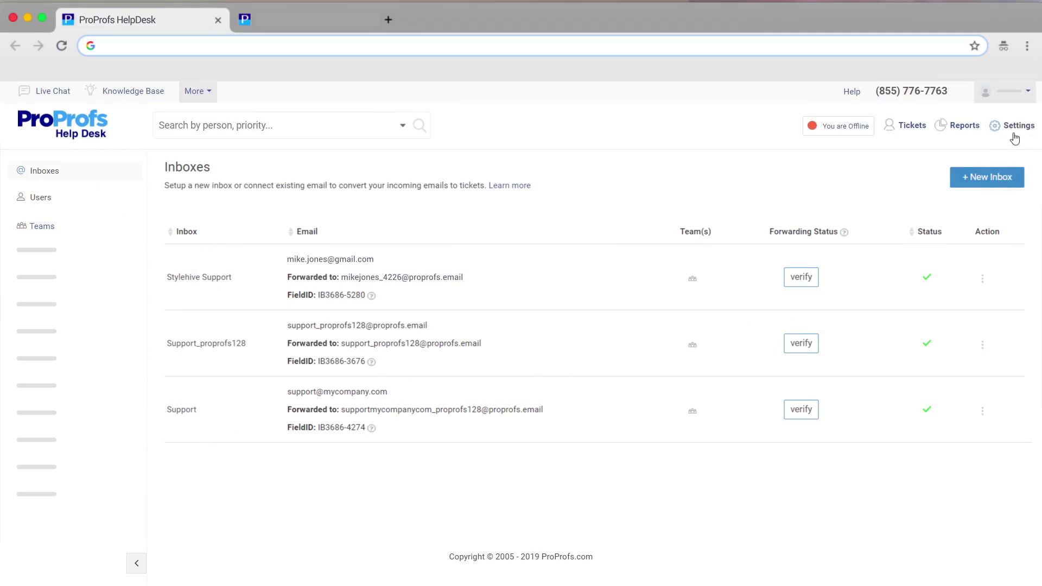
left_click(40, 199)
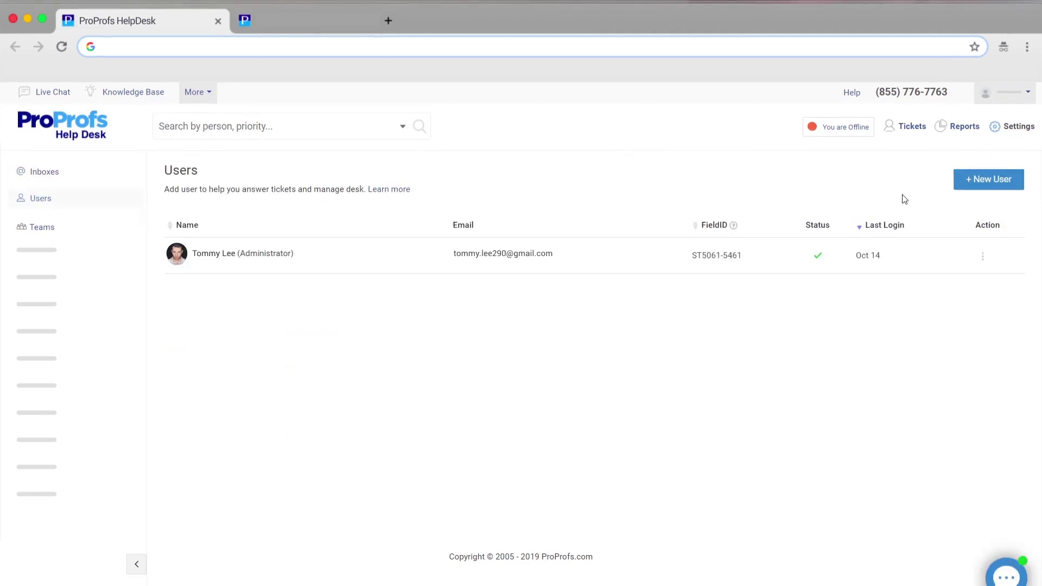
left_click(989, 183)
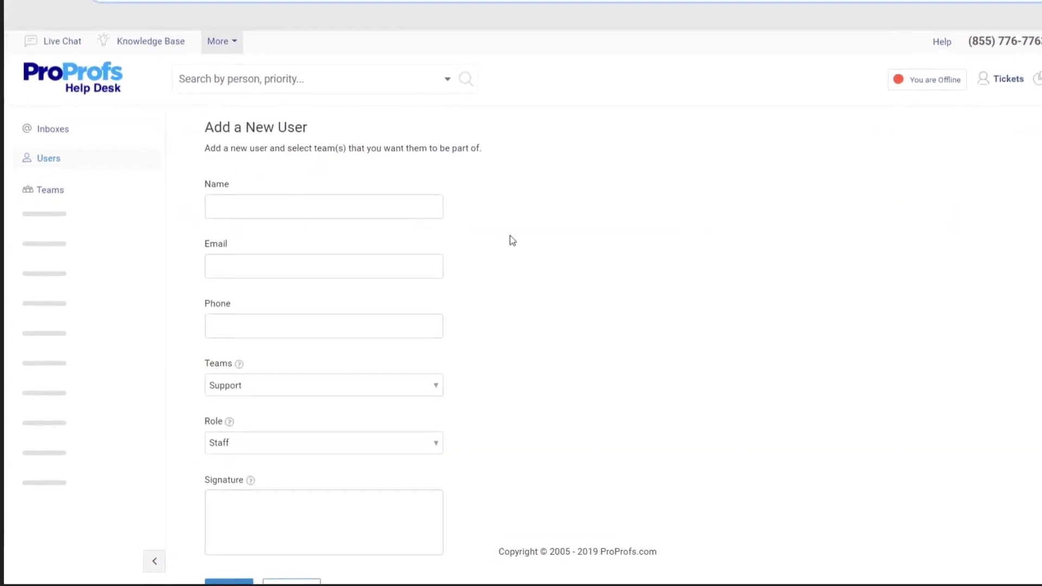
left_click(300, 173)
key("Tab")
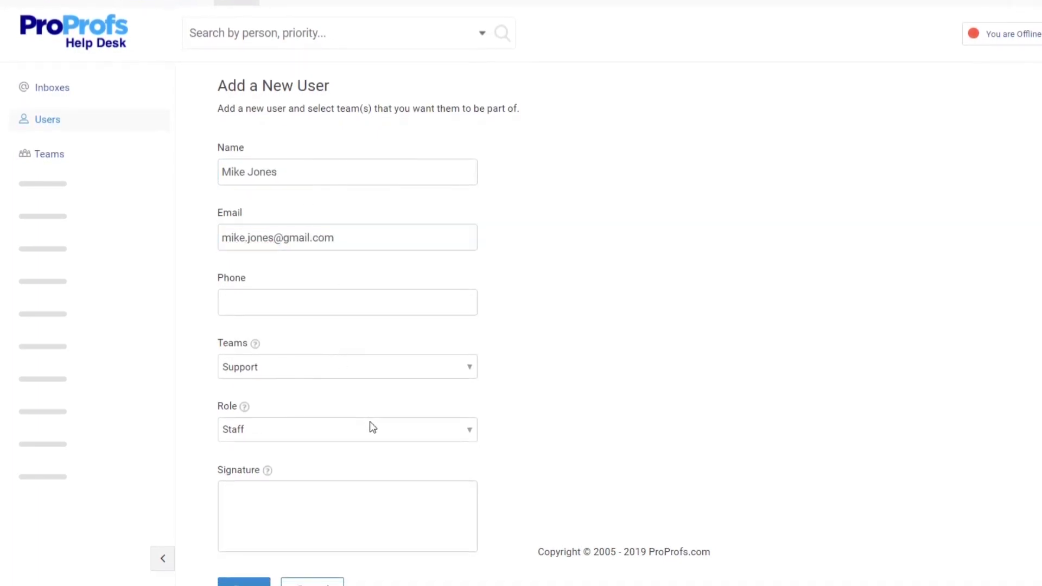
left_click(374, 429)
left_click(285, 486)
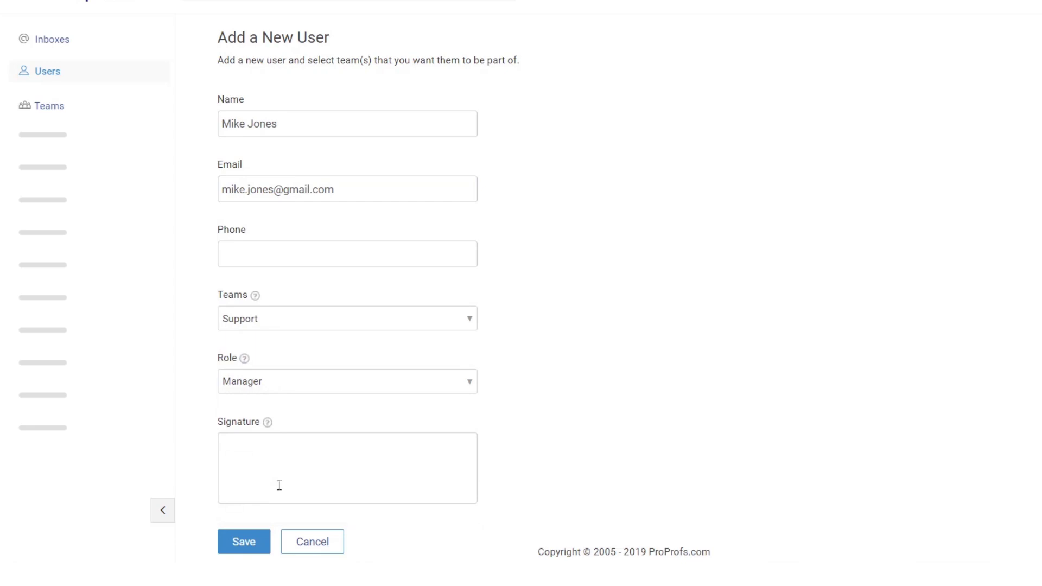
left_click(240, 543)
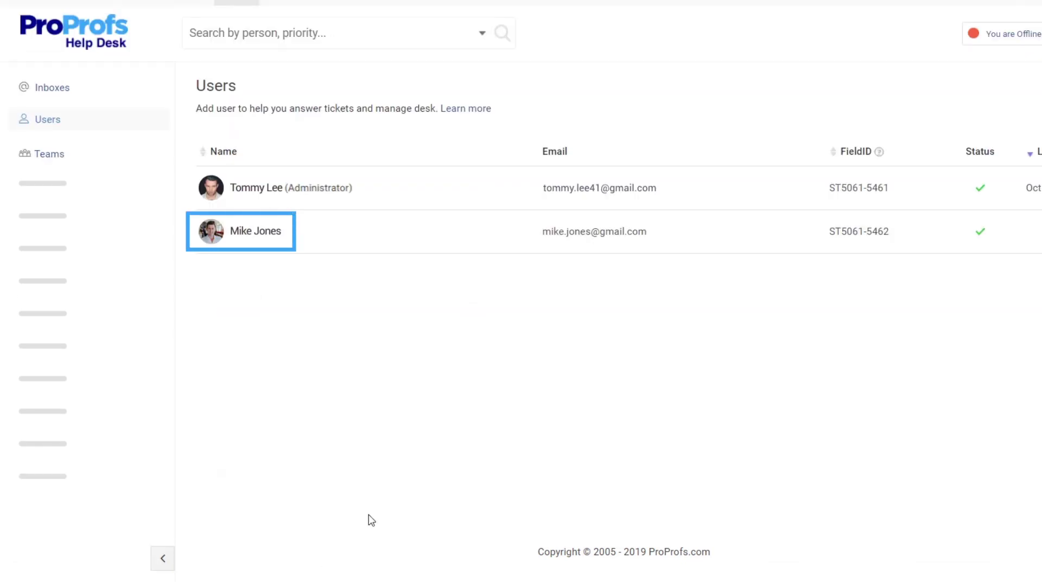